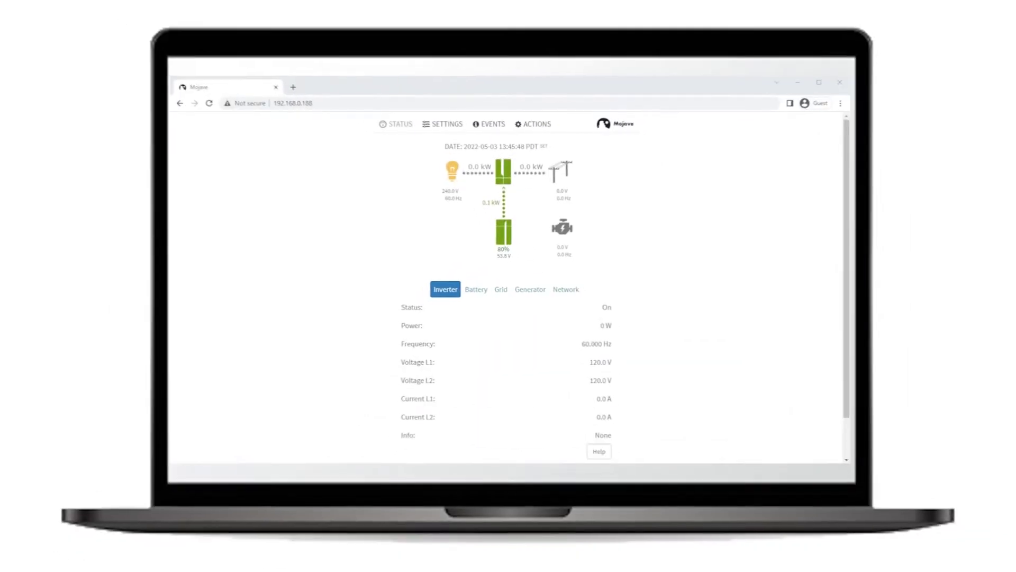
Confirm on the Mojave network status details that OpticsRE shows as Connected
{"action": "left_click", "coordinate": [567, 290]}
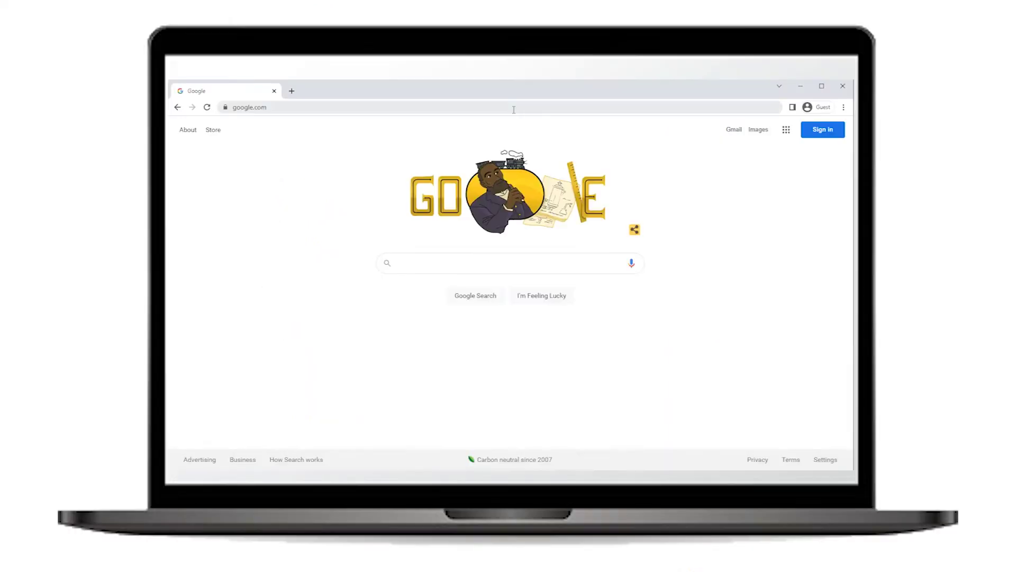
{"action": "left_click", "coordinate": [513, 110]}
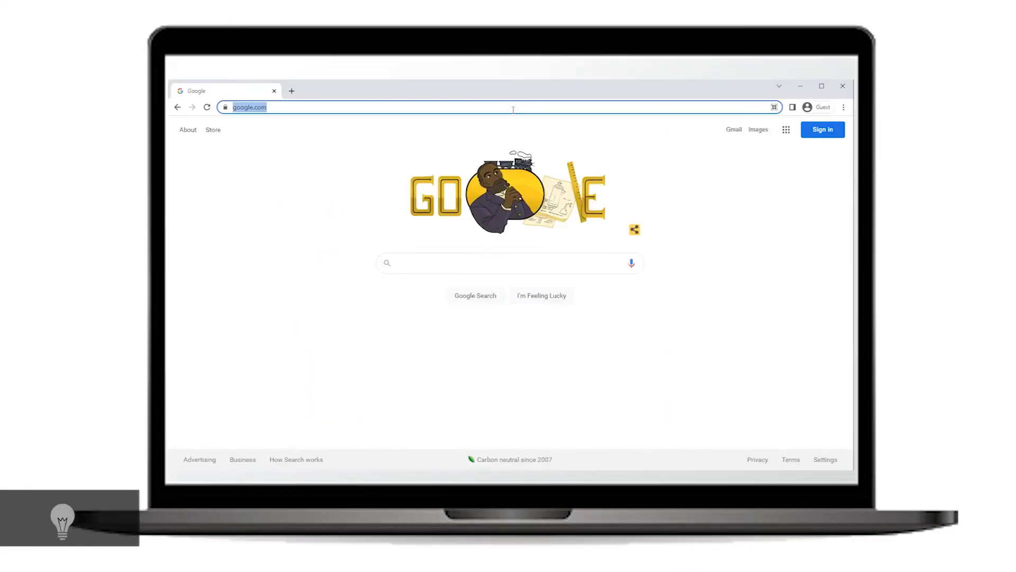
{"action": "type", "text": "ww"}
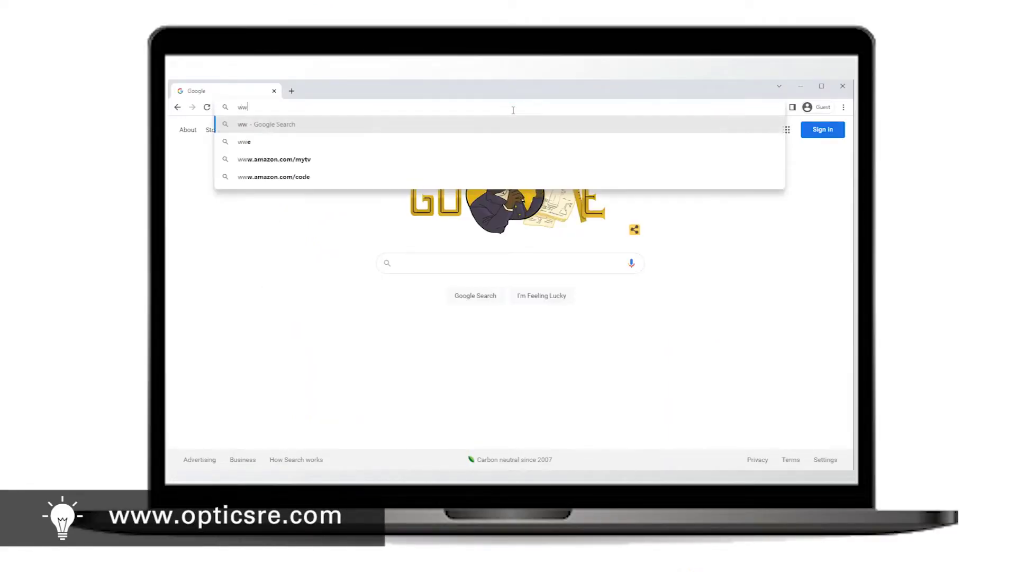
{"action": "type", "text": "w.optic"}
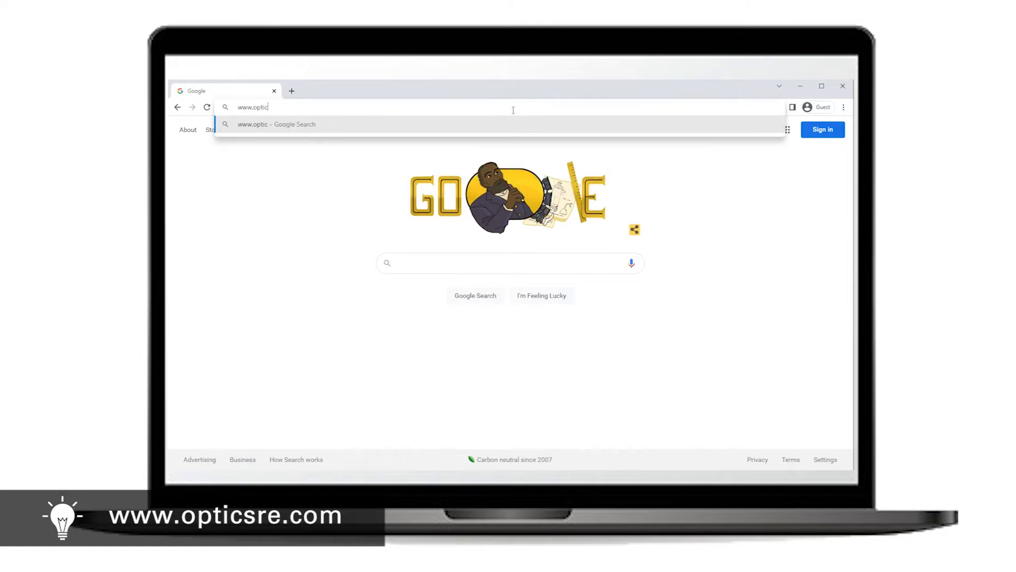
{"action": "type", "text": "sre.com"}
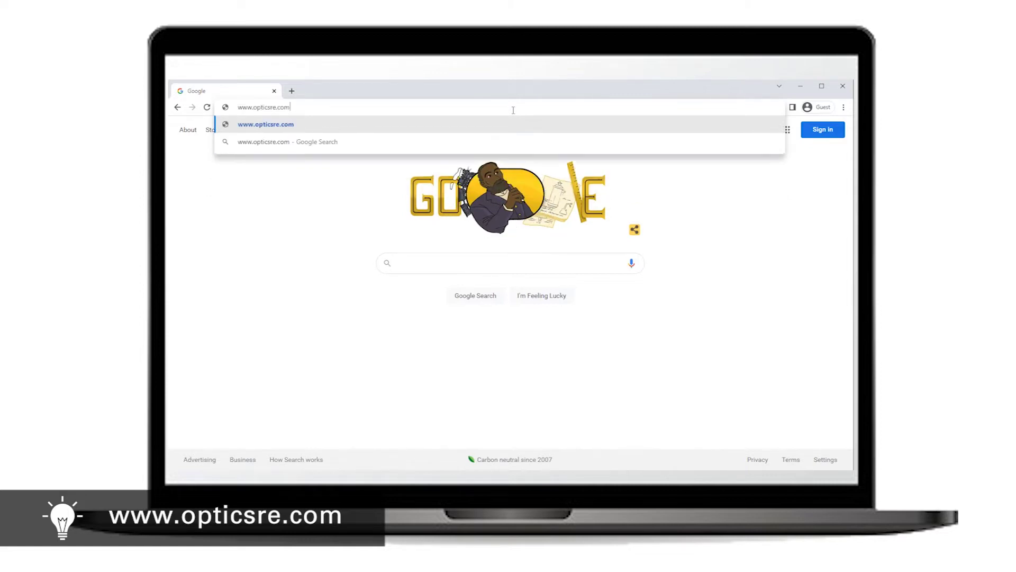
{"action": "key", "text": "Return"}
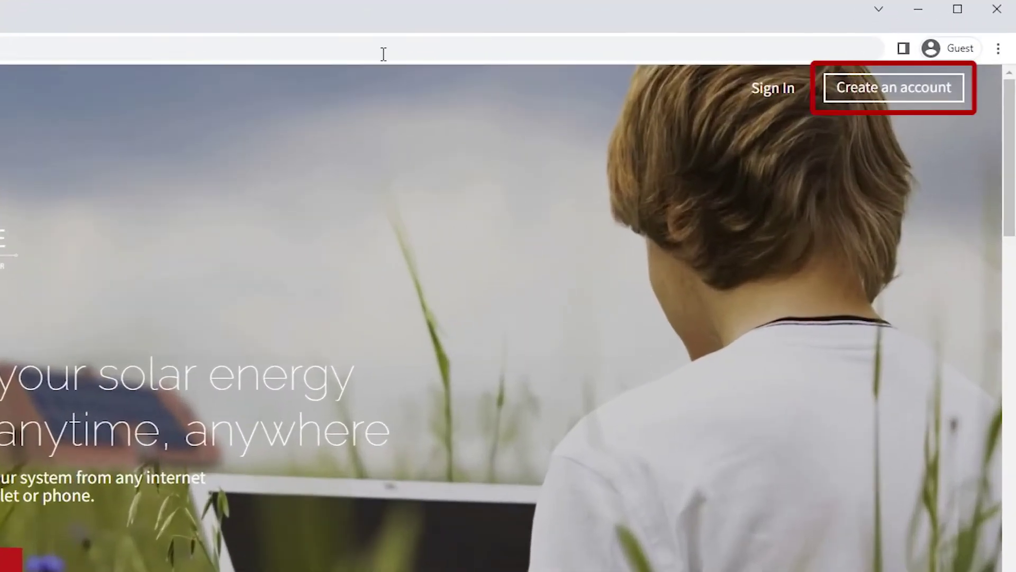
{"action": "left_click", "coordinate": [921, 95]}
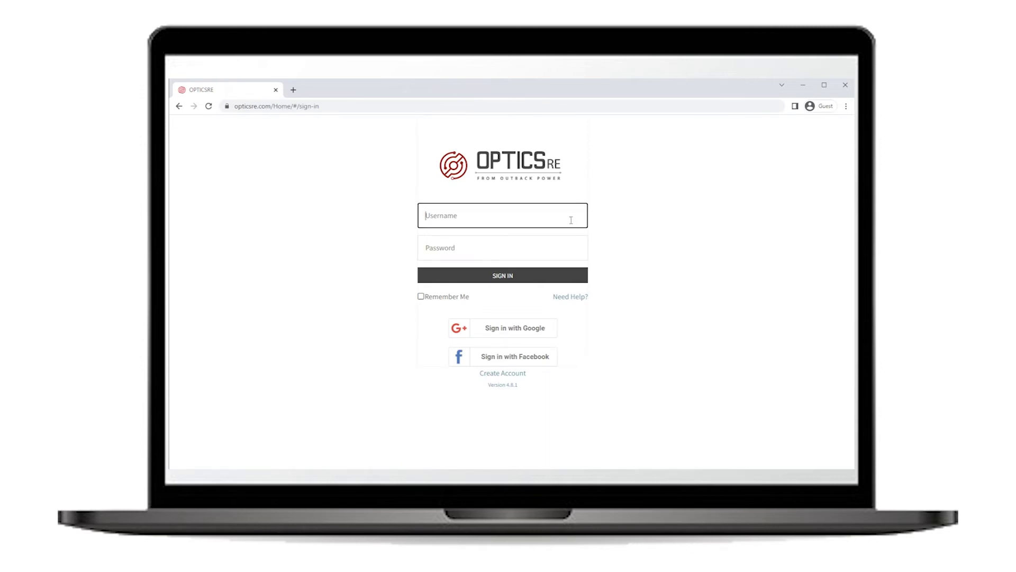
Sign in with the account's username and password, then launch the three-step profile setup
{"action": "type", "text": "watts"}
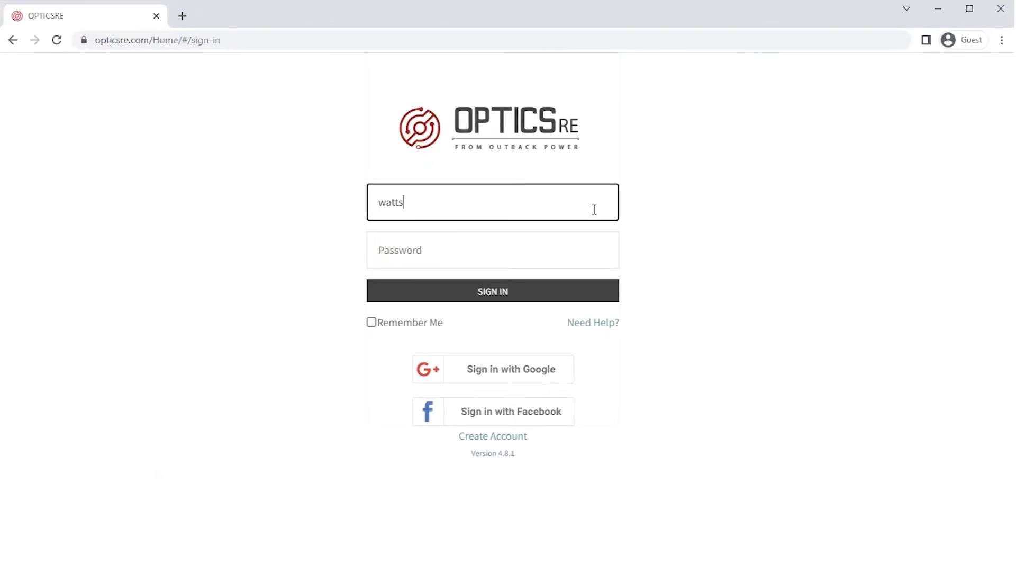
{"action": "type", "text": "ch"}
{"action": "key", "text": "Tab"}
{"action": "key", "text": "Return"}
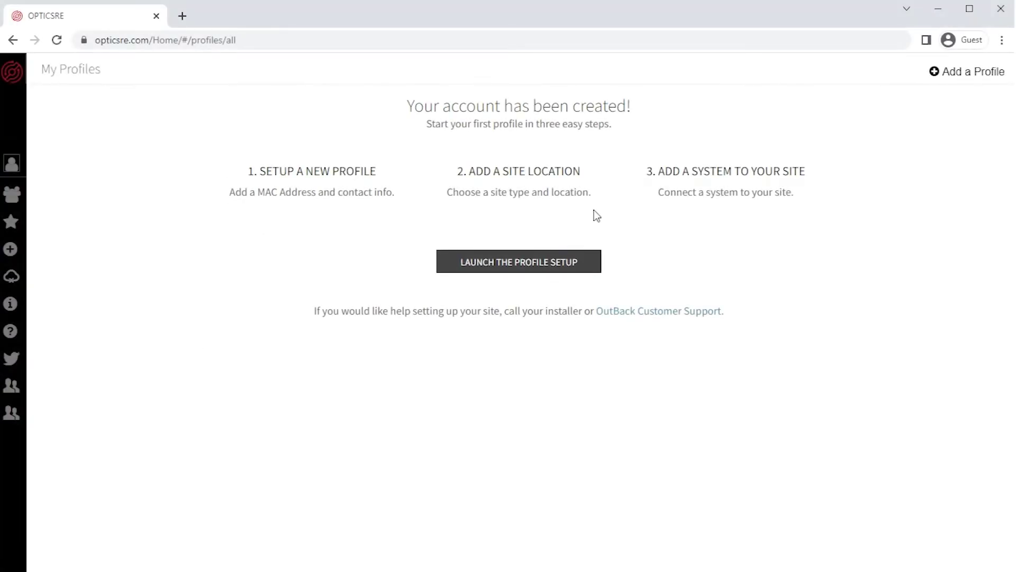
{"action": "left_click", "coordinate": [574, 264]}
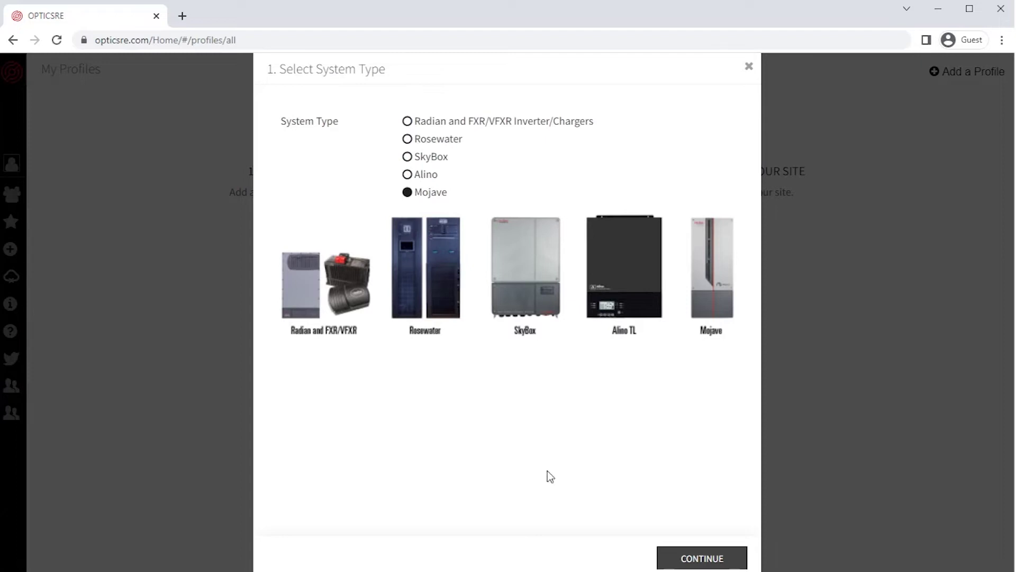
{"action": "left_click", "coordinate": [709, 559]}
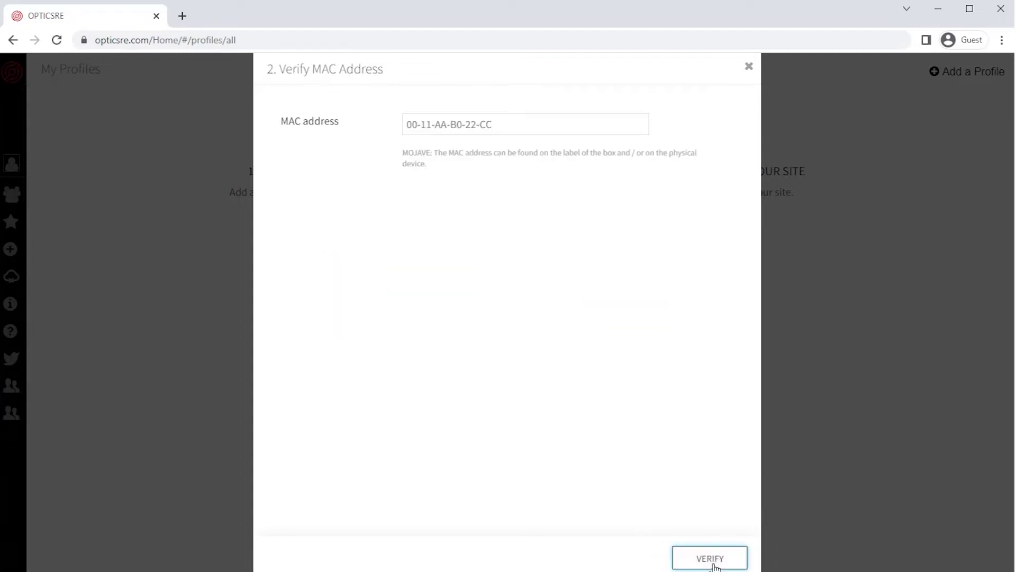
{"action": "left_click", "coordinate": [488, 129]}
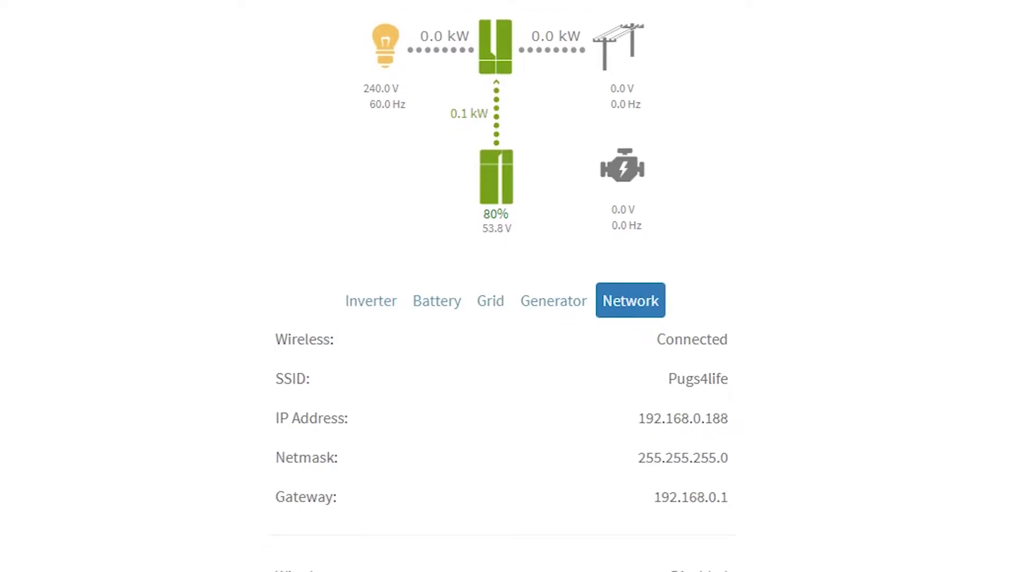
{"action": "scroll", "coordinate": [502, 286], "scroll_direction": "down", "scroll_amount": 1}
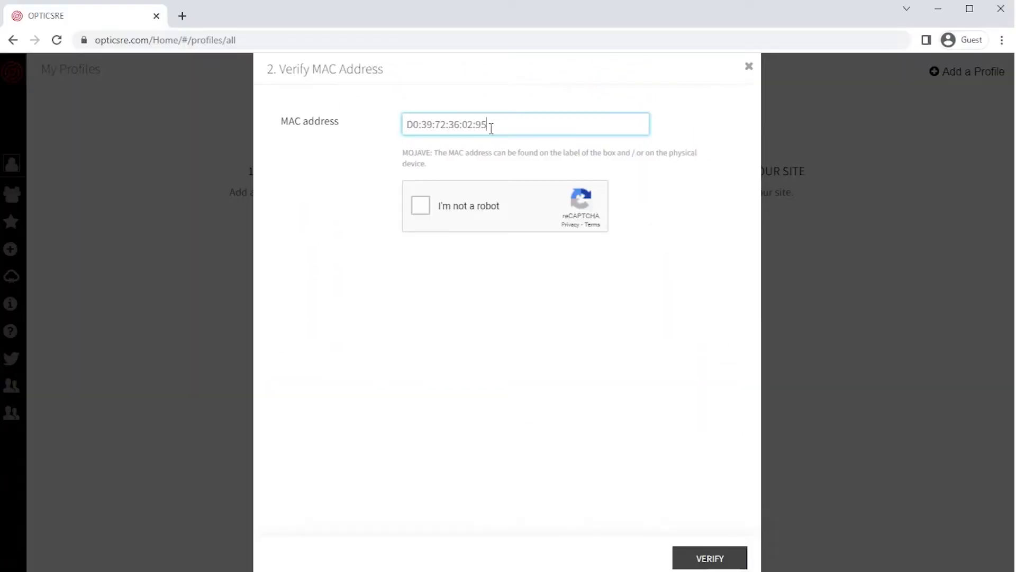
{"action": "left_click", "coordinate": [420, 207]}
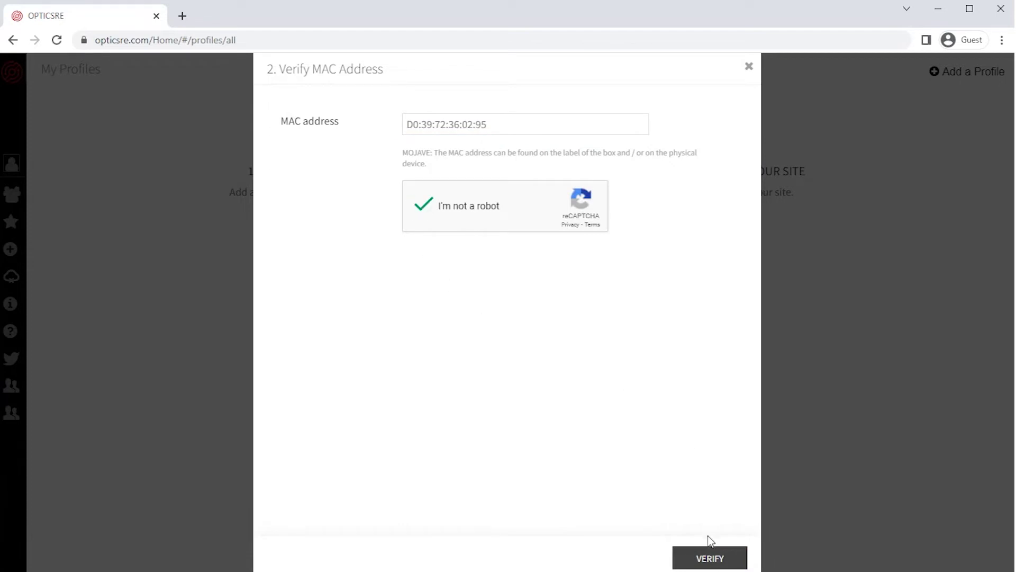
{"action": "left_click", "coordinate": [709, 562]}
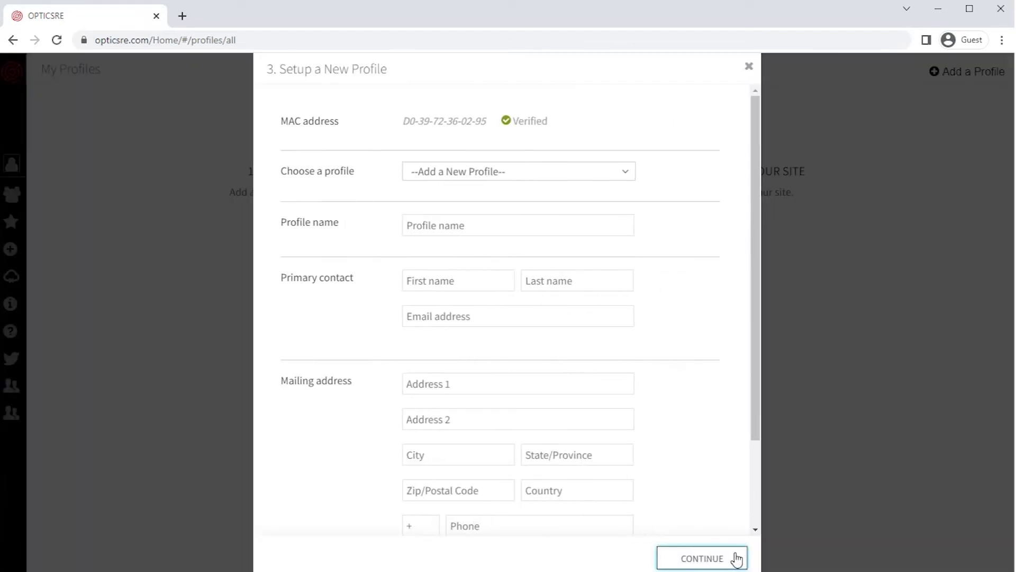
Enter profile name 'ABC Solar' and the primary contact's first and last name, then submit
{"action": "left_click", "coordinate": [615, 221]}
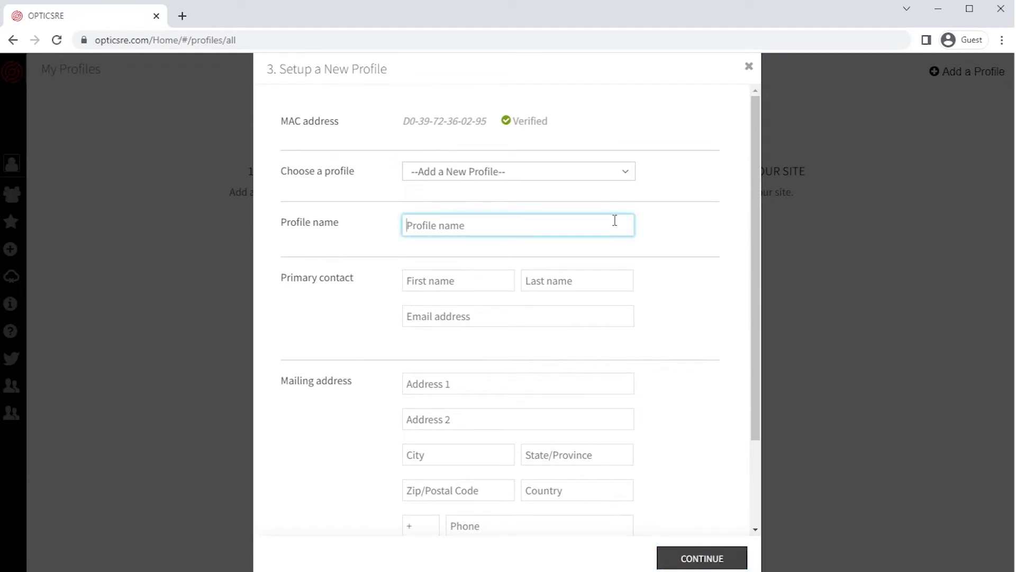
{"action": "type", "text": "ABC Solar"}
{"action": "key", "text": "Tab"}
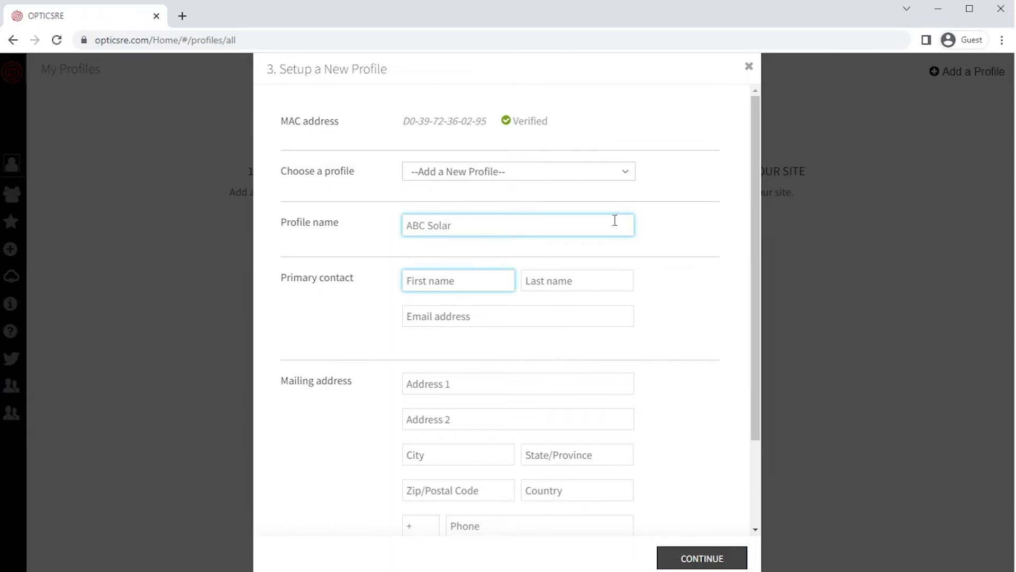
{"action": "type", "text": "John"}
{"action": "key", "text": "Tab"}
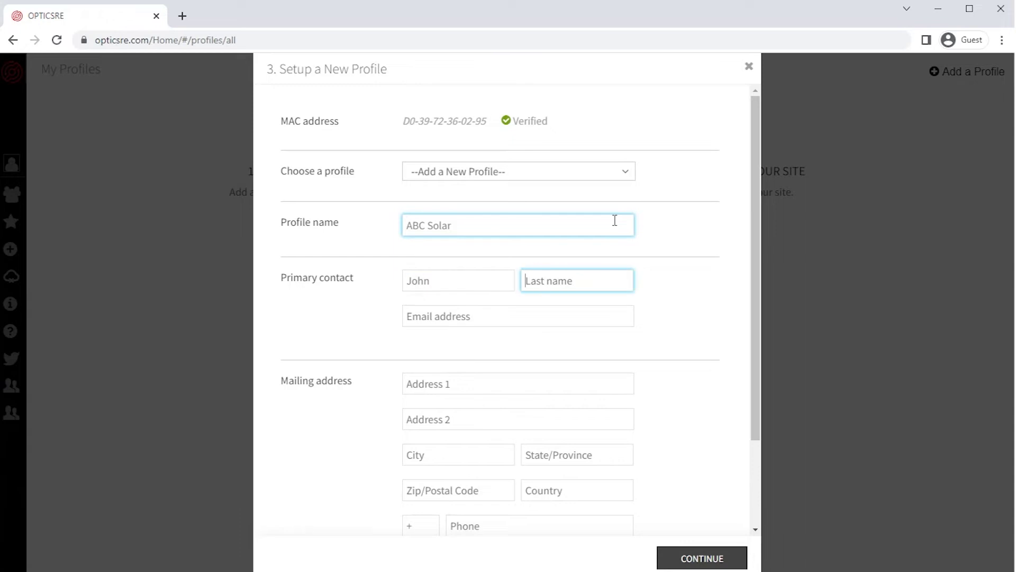
{"action": "type", "text": "Smith"}
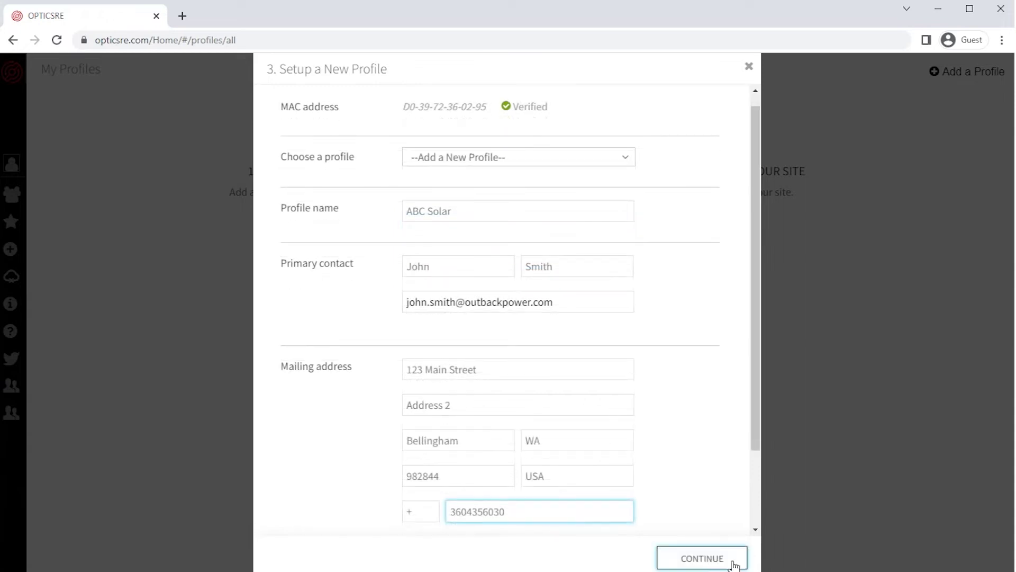
{"action": "left_click", "coordinate": [734, 563]}
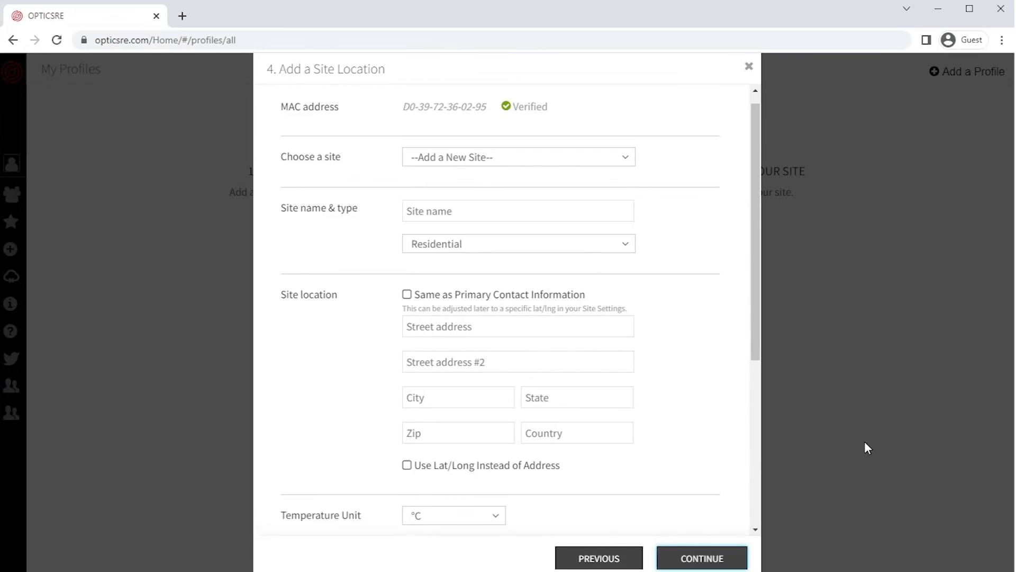
Name the site 'wattSchool Campus A', keep Residential type, and reuse the primary contact's address
{"action": "left_click", "coordinate": [568, 215]}
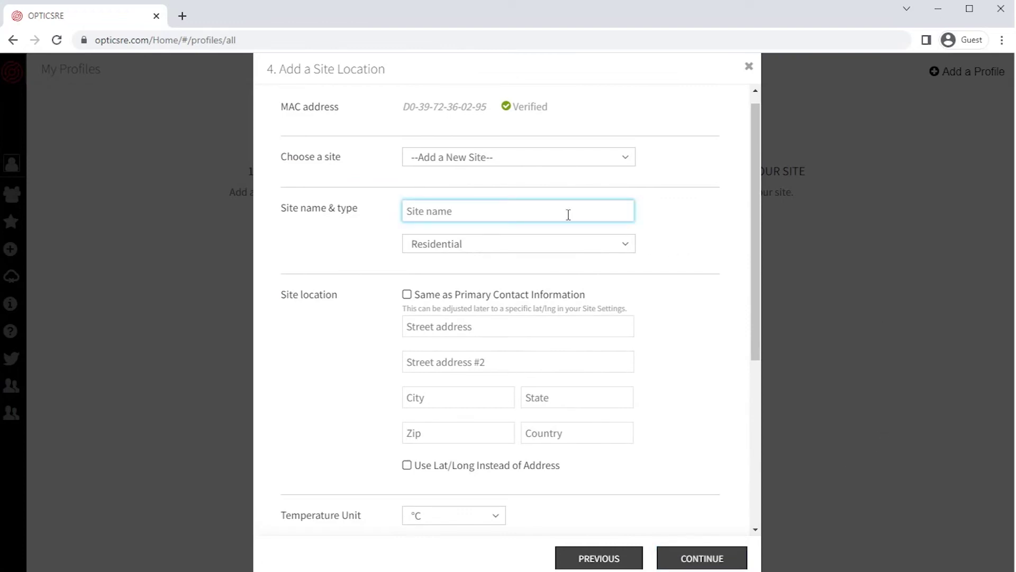
{"action": "type", "text": "wattSchool"}
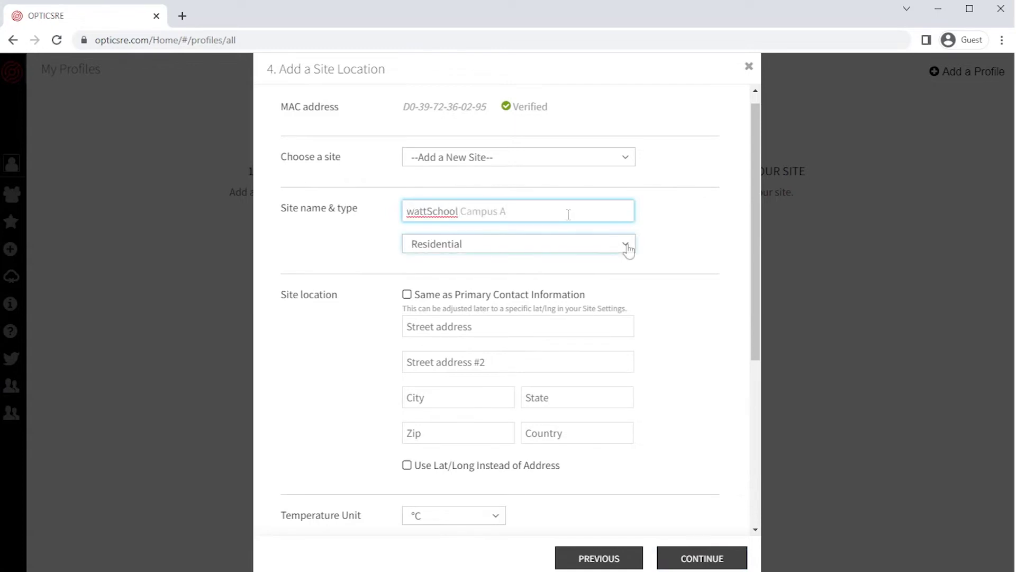
{"action": "left_click", "coordinate": [628, 247]}
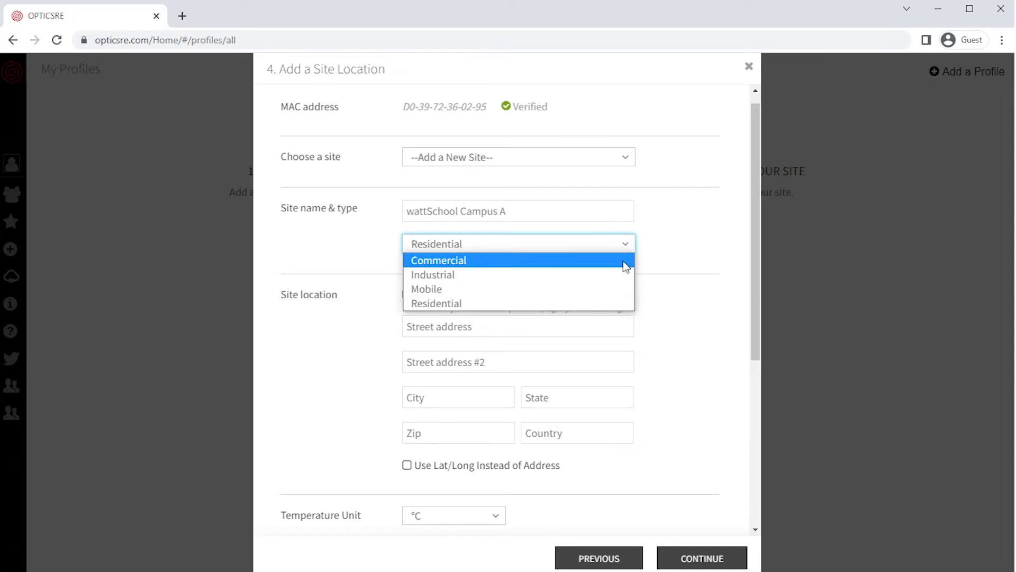
{"action": "left_click", "coordinate": [611, 299]}
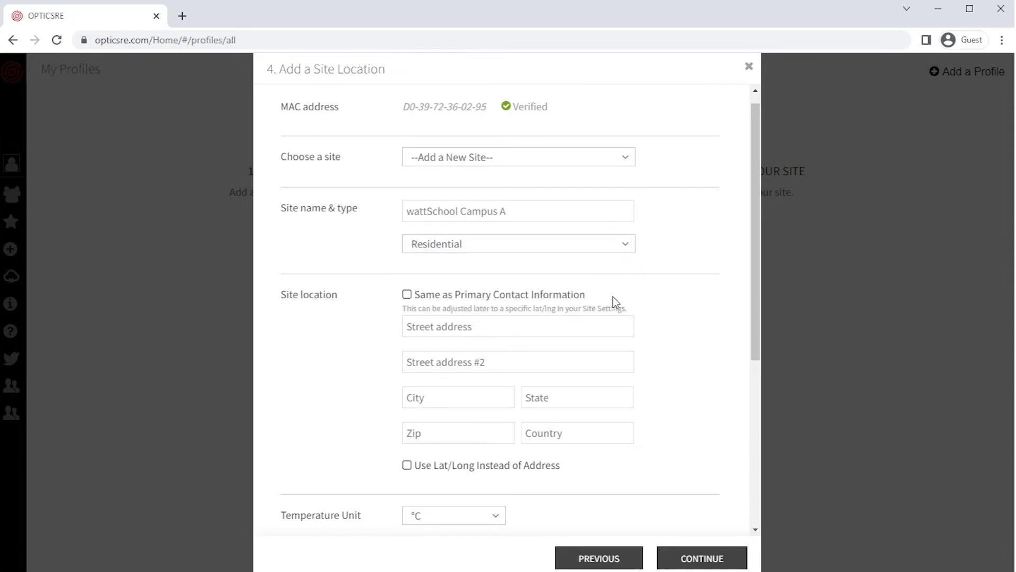
{"action": "left_click", "coordinate": [577, 297]}
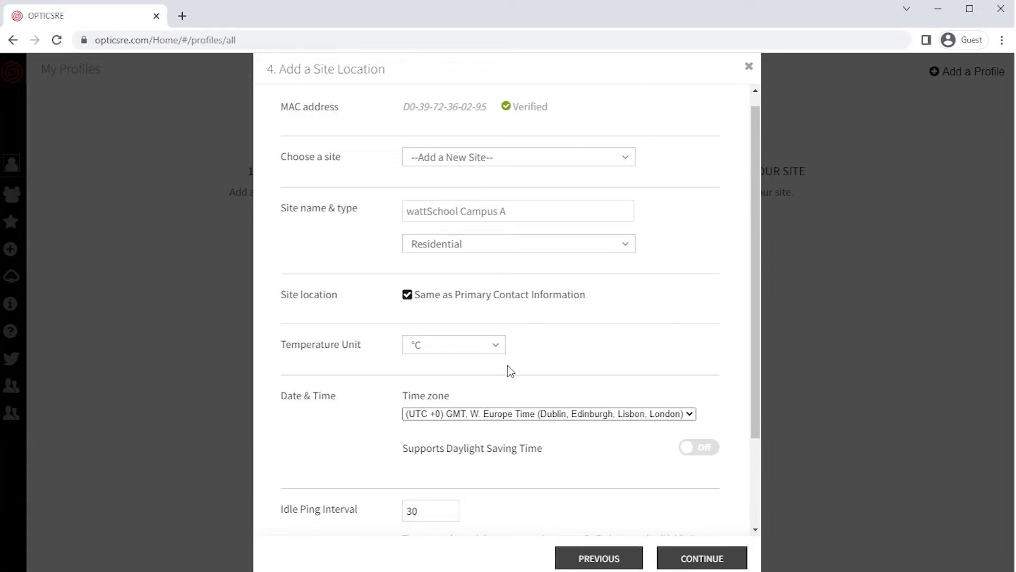
Set the site's temperature unit to °F and time zone to Pacific Time, then submit
{"action": "left_click", "coordinate": [497, 351]}
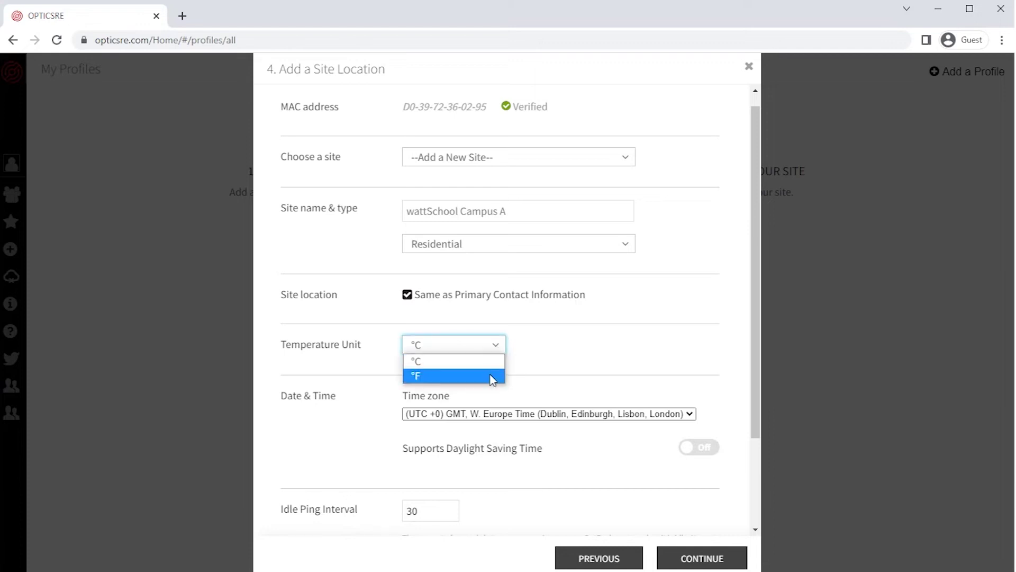
{"action": "left_click", "coordinate": [492, 376]}
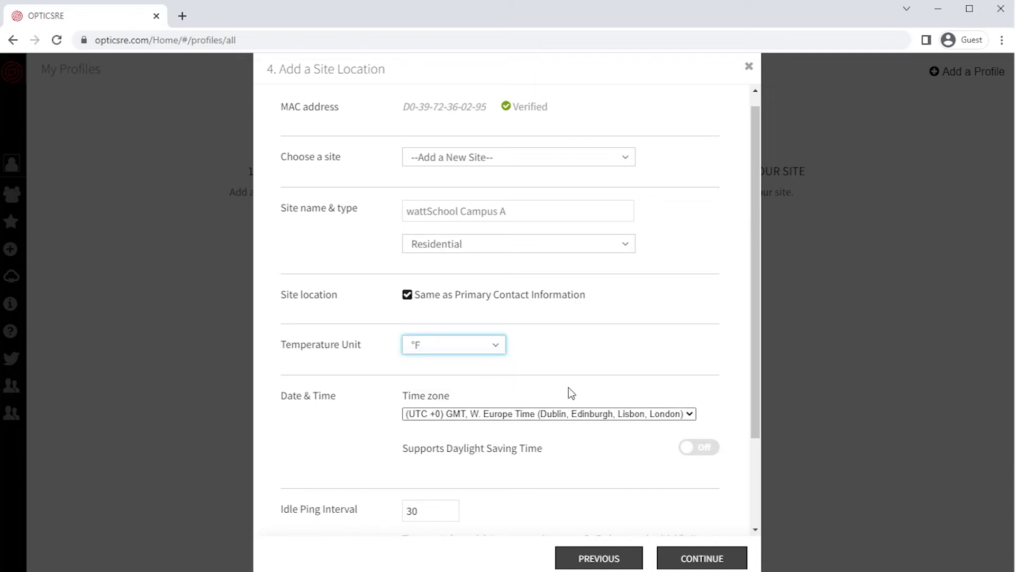
{"action": "left_click", "coordinate": [690, 414]}
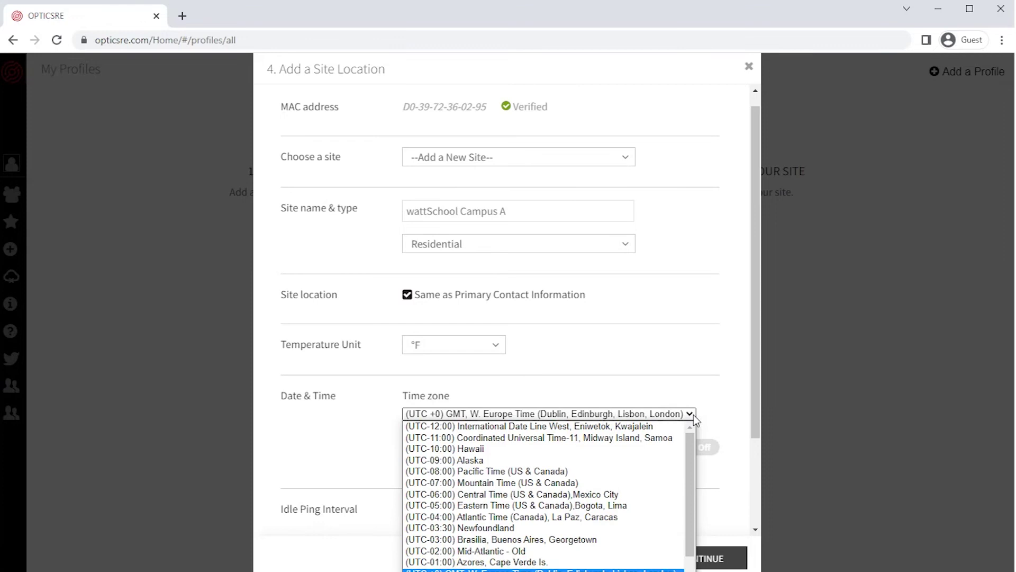
{"action": "left_click", "coordinate": [627, 469]}
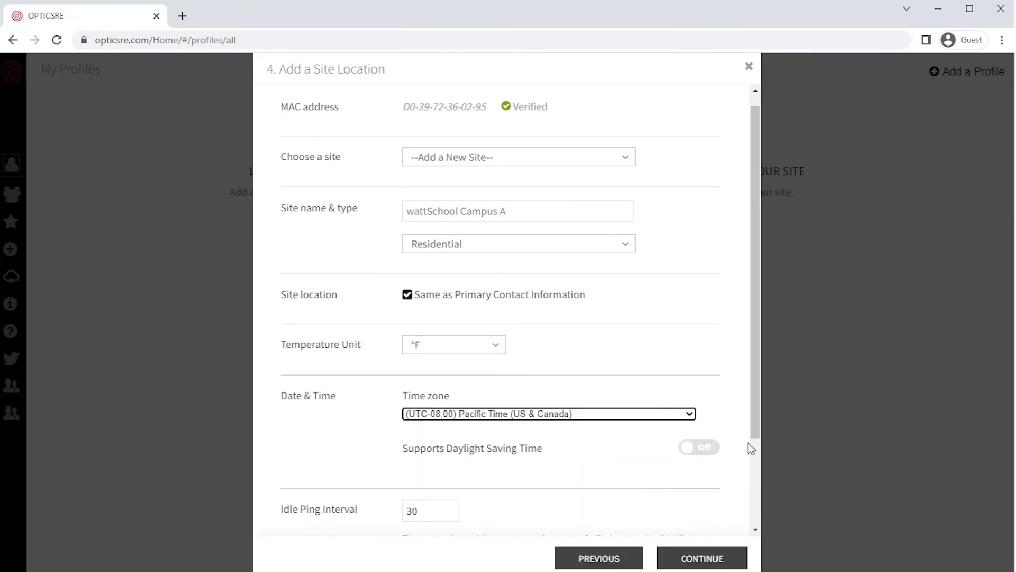
{"action": "left_click_drag", "start_coordinate": [755, 443], "coordinate": [760, 532]}
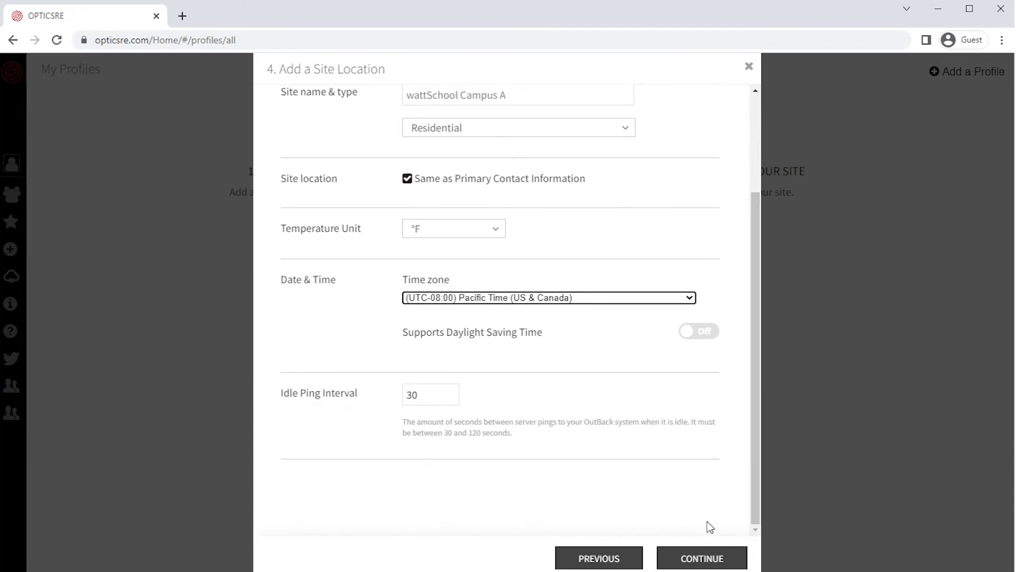
{"action": "left_click", "coordinate": [709, 560]}
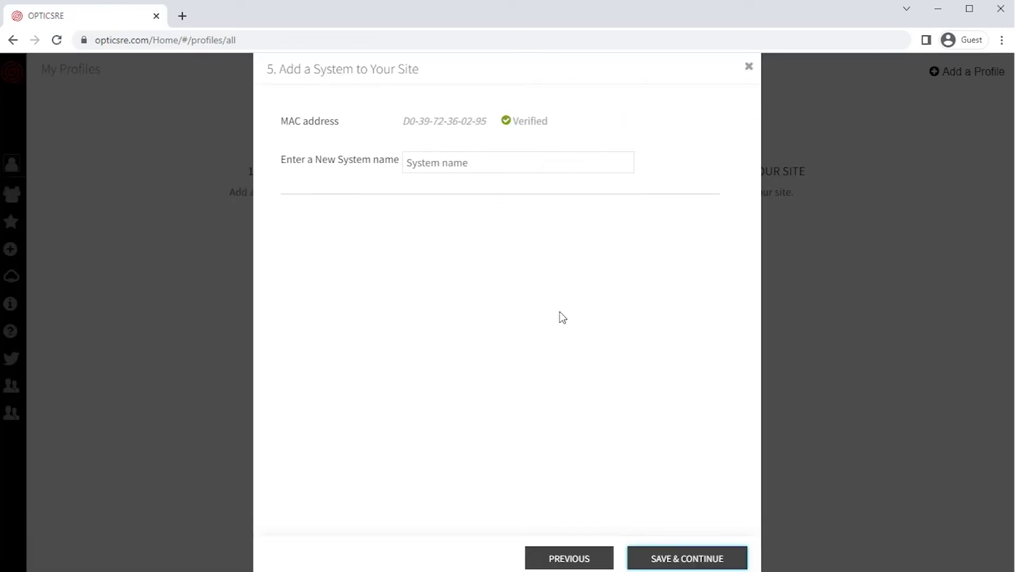
Name the system 'Mojave ESS', save it, and save and finish the device registration
{"action": "left_click", "coordinate": [452, 164]}
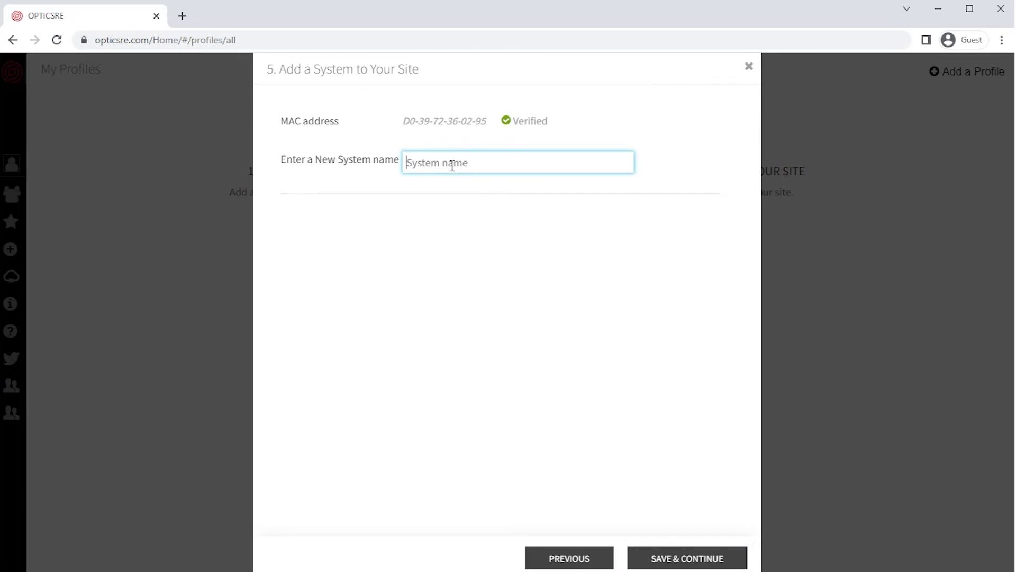
{"action": "type", "text": "Mojave ESS"}
{"action": "left_click", "coordinate": [699, 559]}
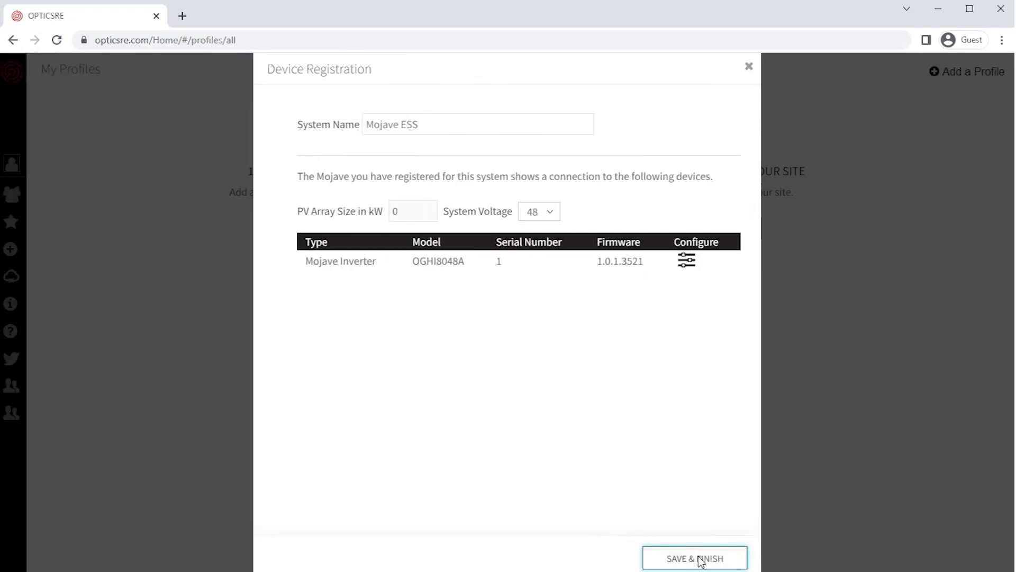
{"action": "left_click", "coordinate": [702, 565]}
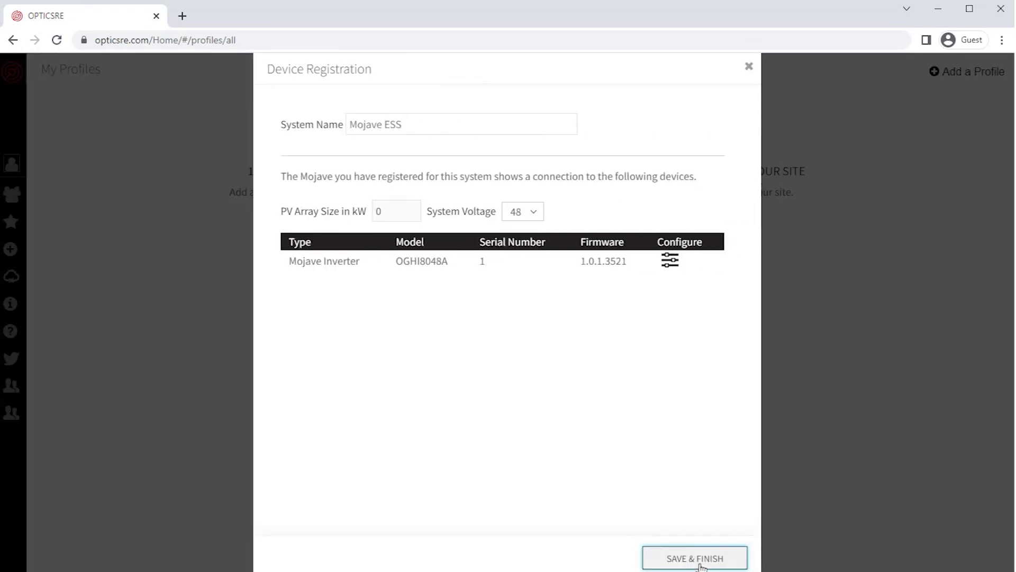